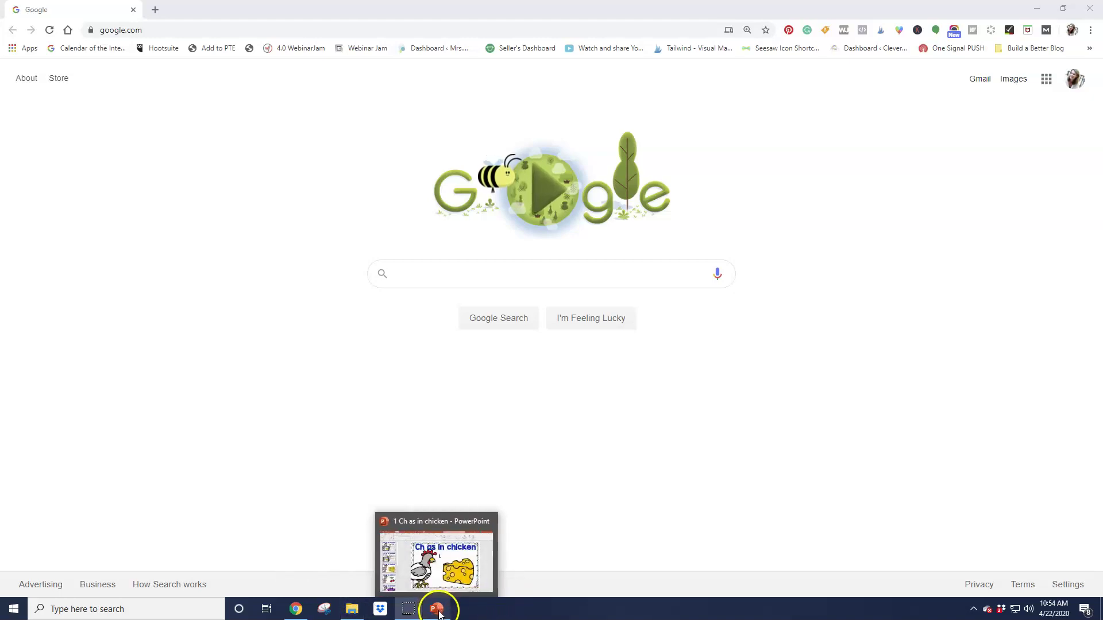
Bring up the Ch as in chicken presentation and scroll through its slides
click(436, 610)
scroll(92, 332, down, 3)
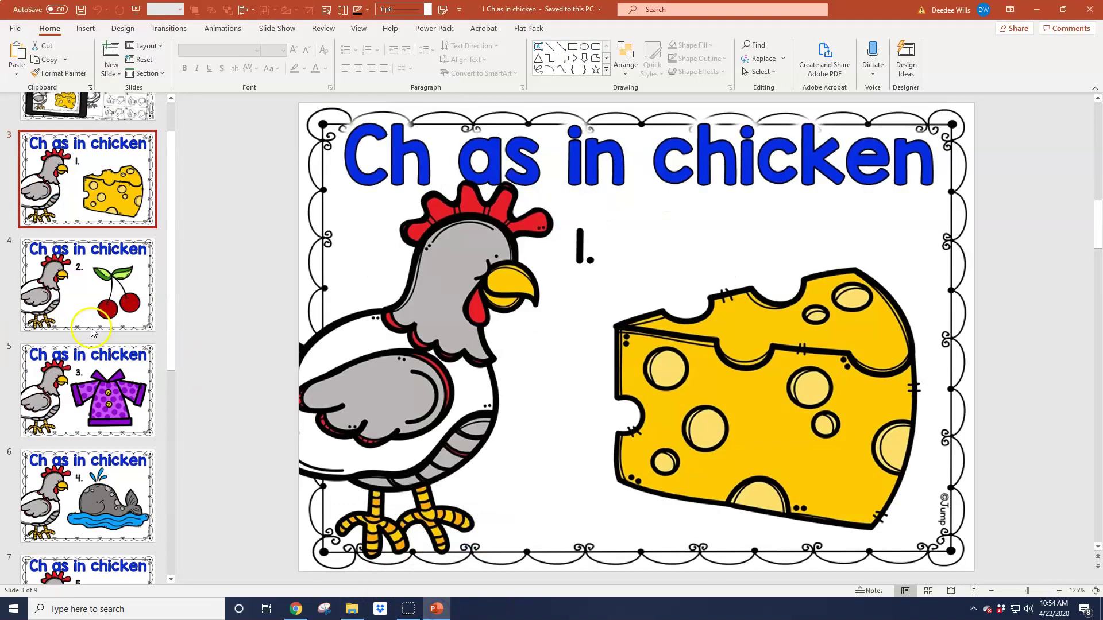
scroll(91, 331, down, 5)
scroll(85, 368, up, 10)
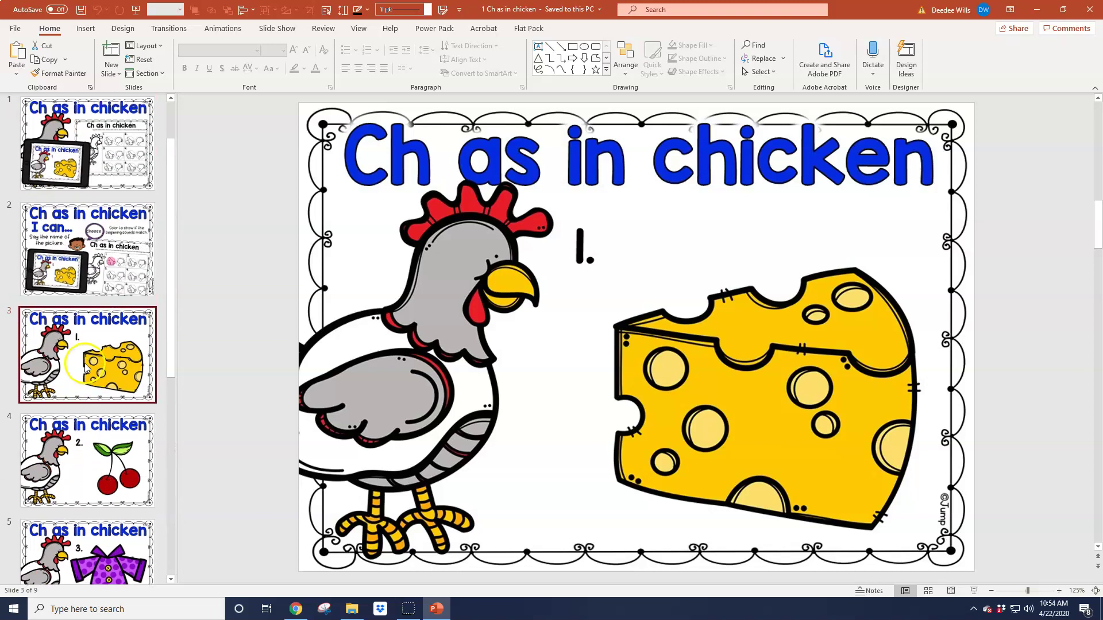
scroll(85, 367, up, 1)
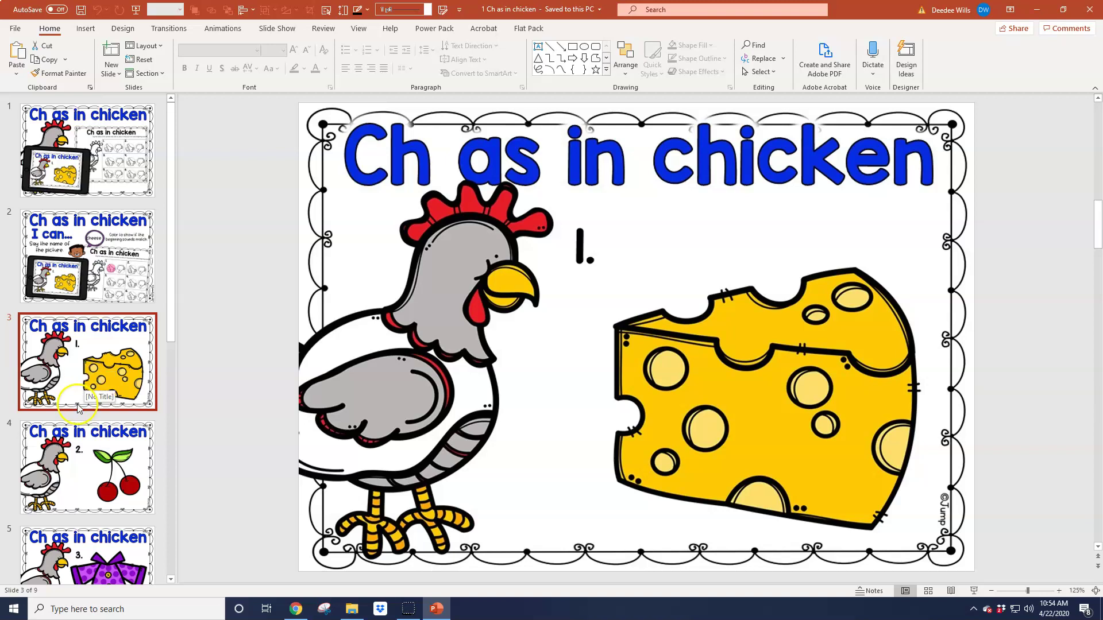
Back in Chrome, load drive.google.com from the address bar using the dr suggestion
click(295, 610)
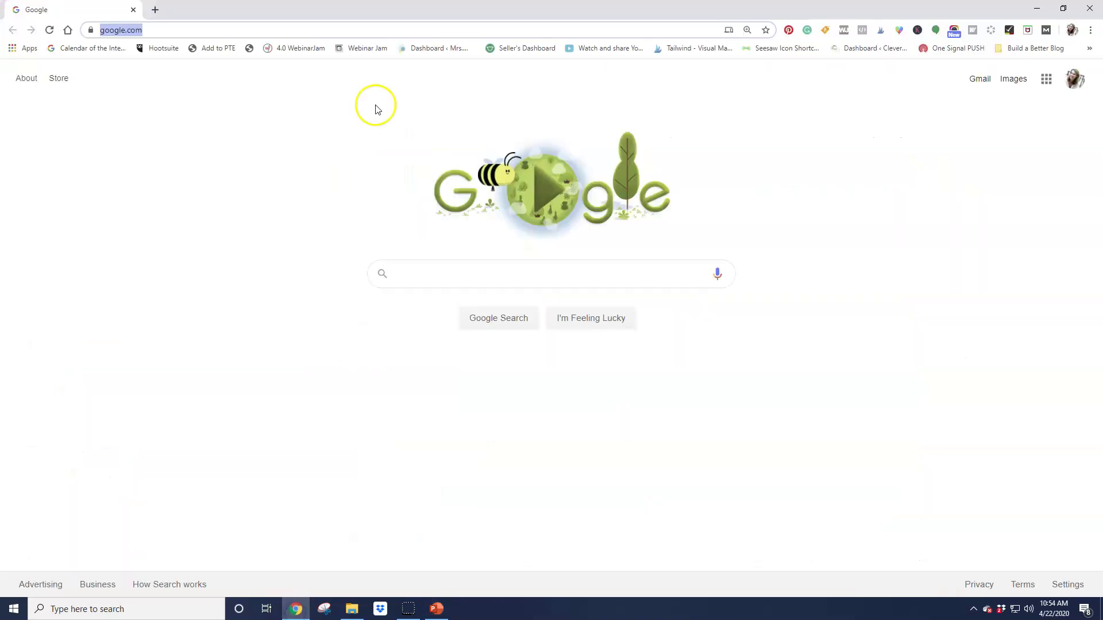
click(296, 31)
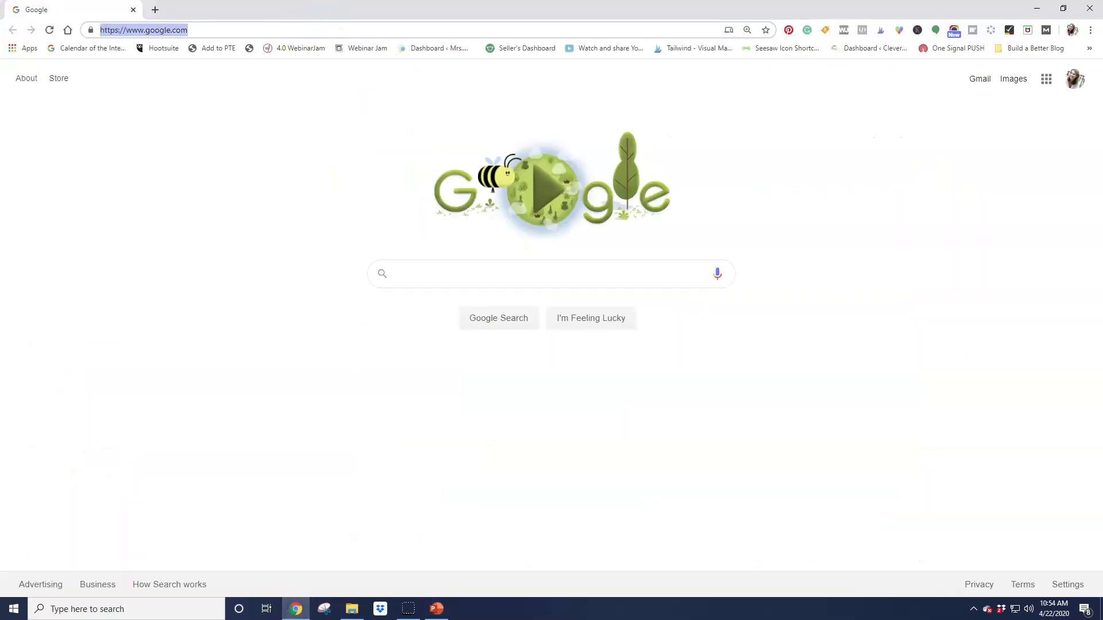
text(drive)
key(Return)
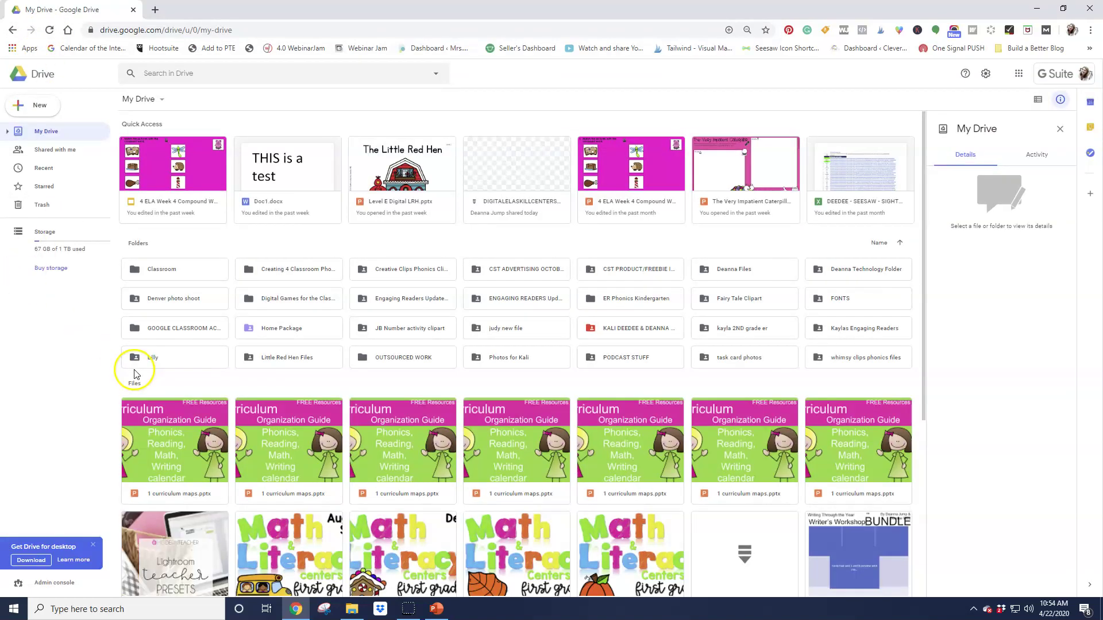
Add 1 Ch as in chicken.pptx to My Drive through New > File upload
click(38, 105)
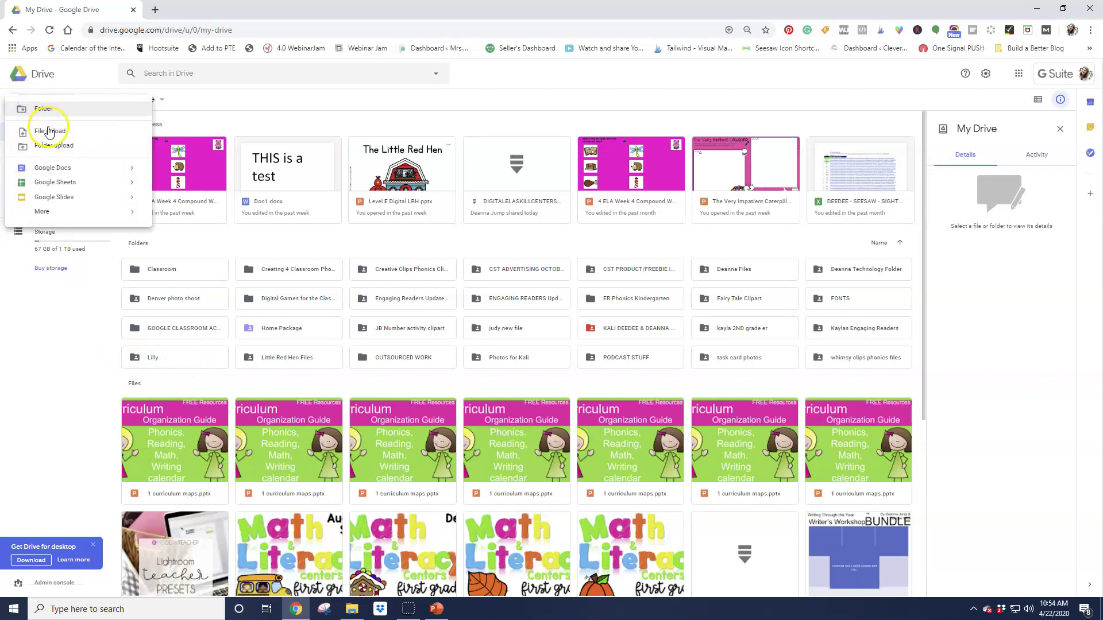
click(47, 136)
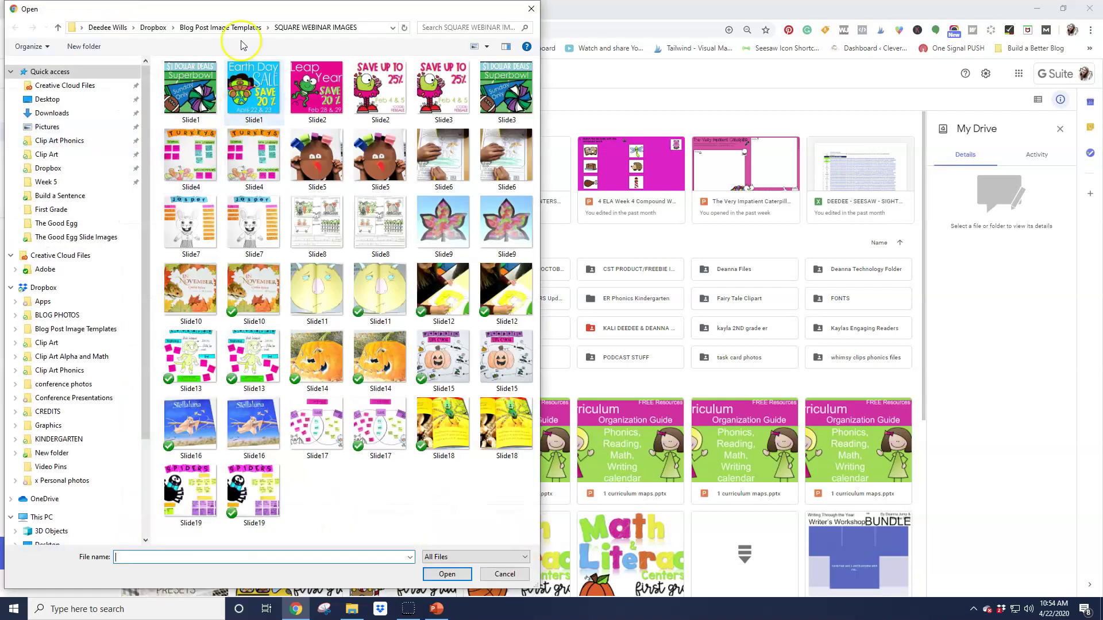
key(Escape)
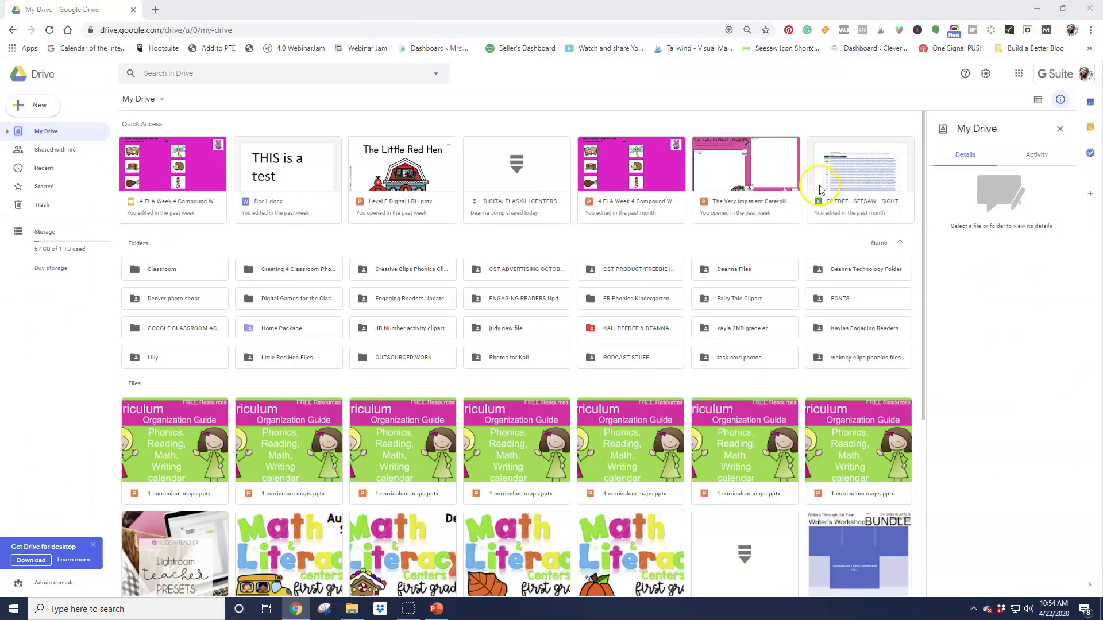
click(622, 528)
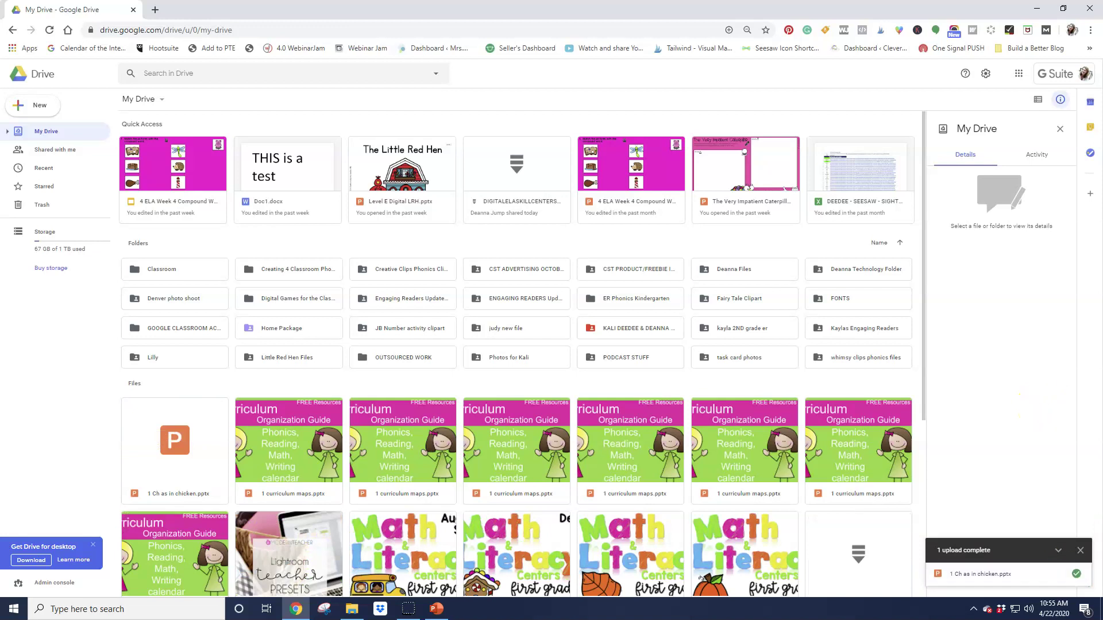
Open 1 Ch as in chicken from the upload-complete panel in Google Slides
click(968, 580)
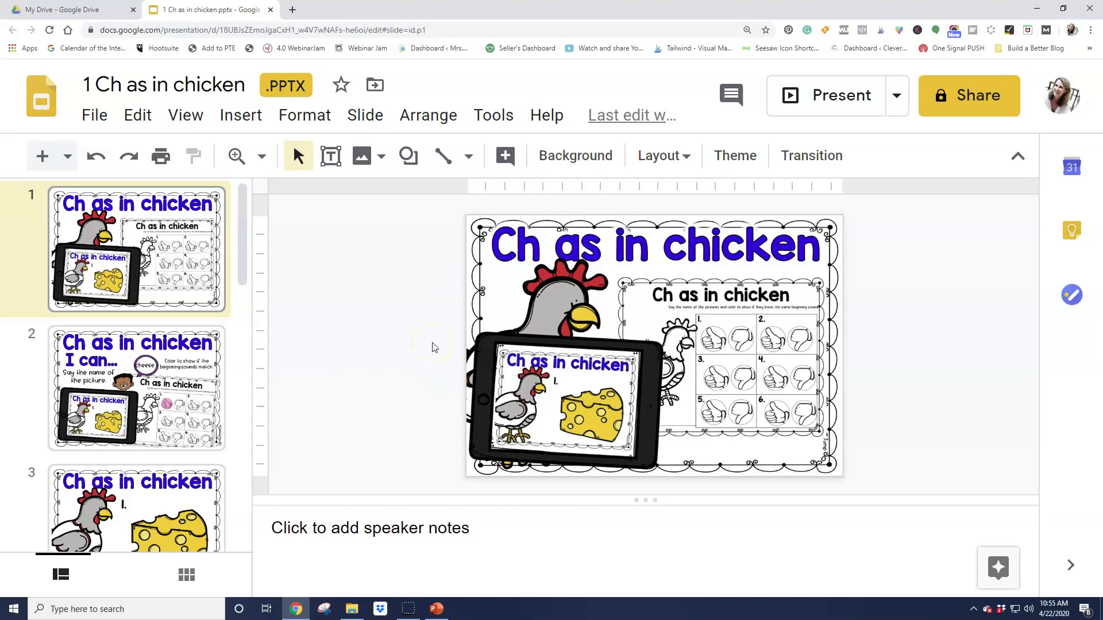
Save the PPTX as Google Slides, then compare the original and converted tabs
click(95, 118)
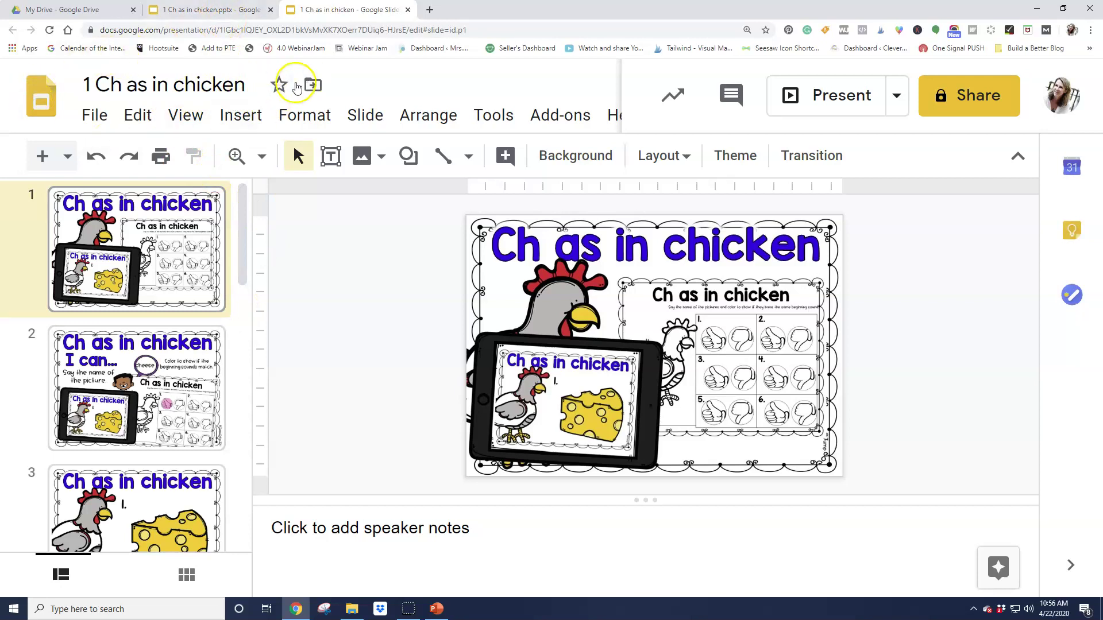
key(ctrl+Page_Up)
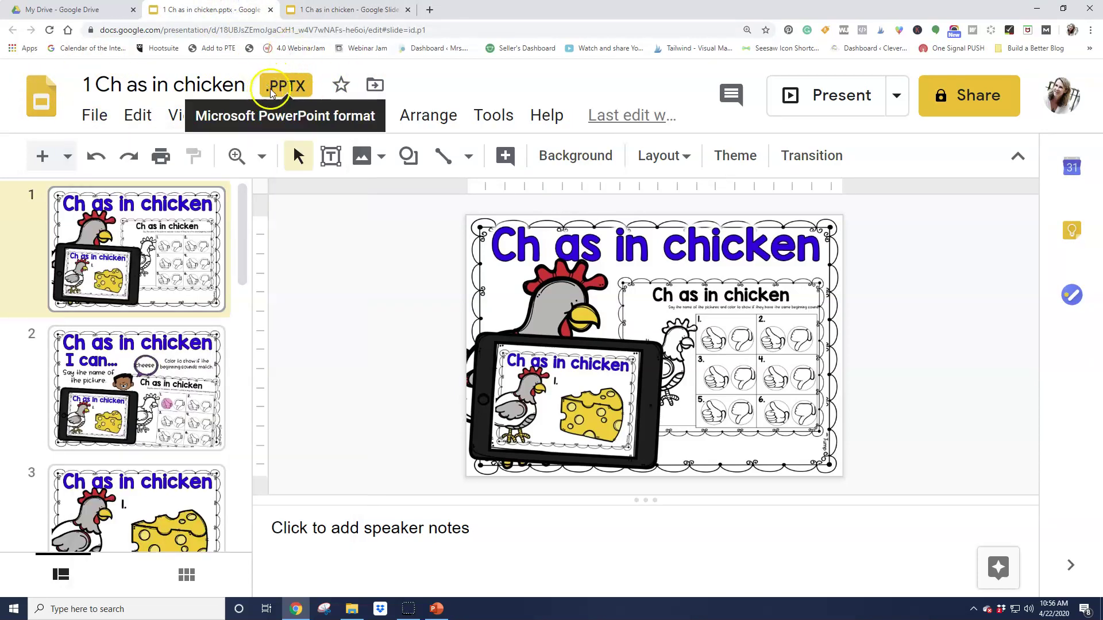
click(318, 11)
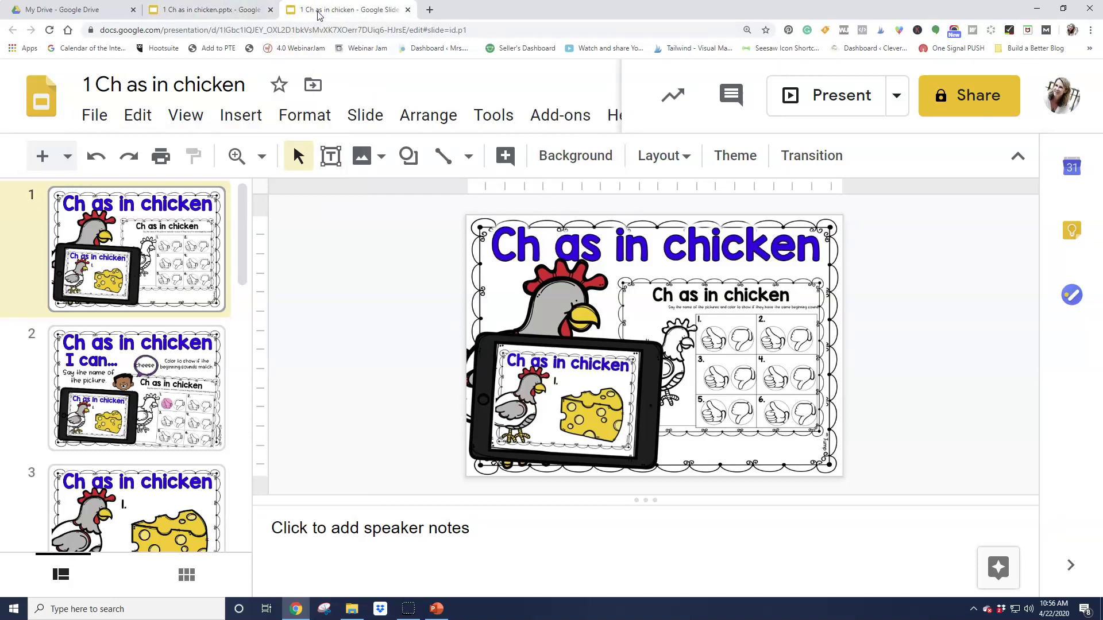
Search 'google classroom' in a new tab and open the Google Classroom site
click(426, 10)
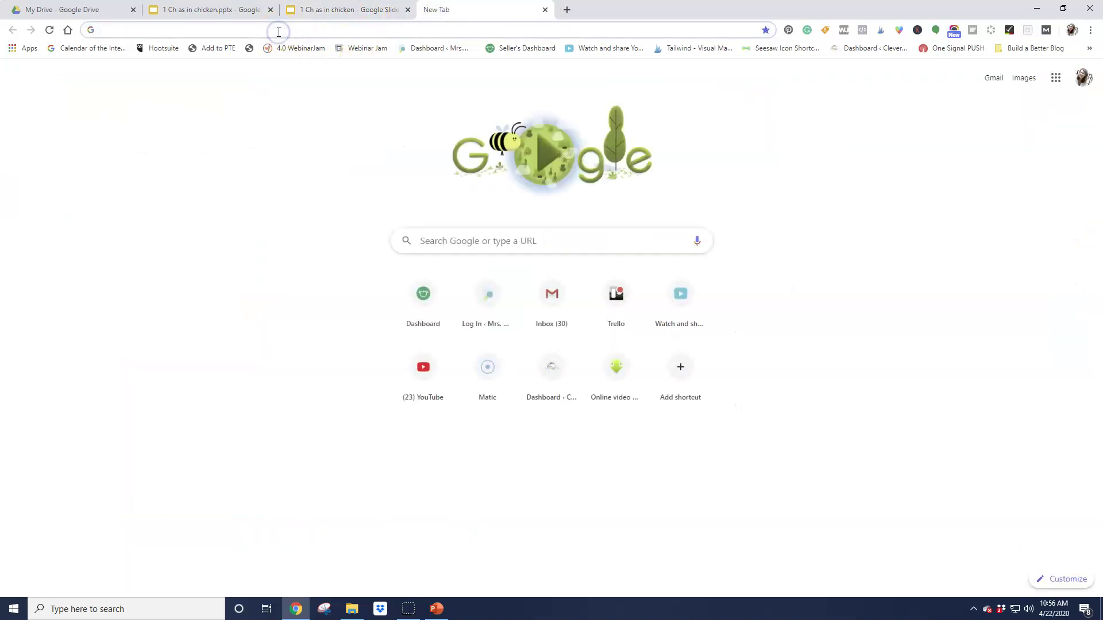
text(googl)
text(e classroom)
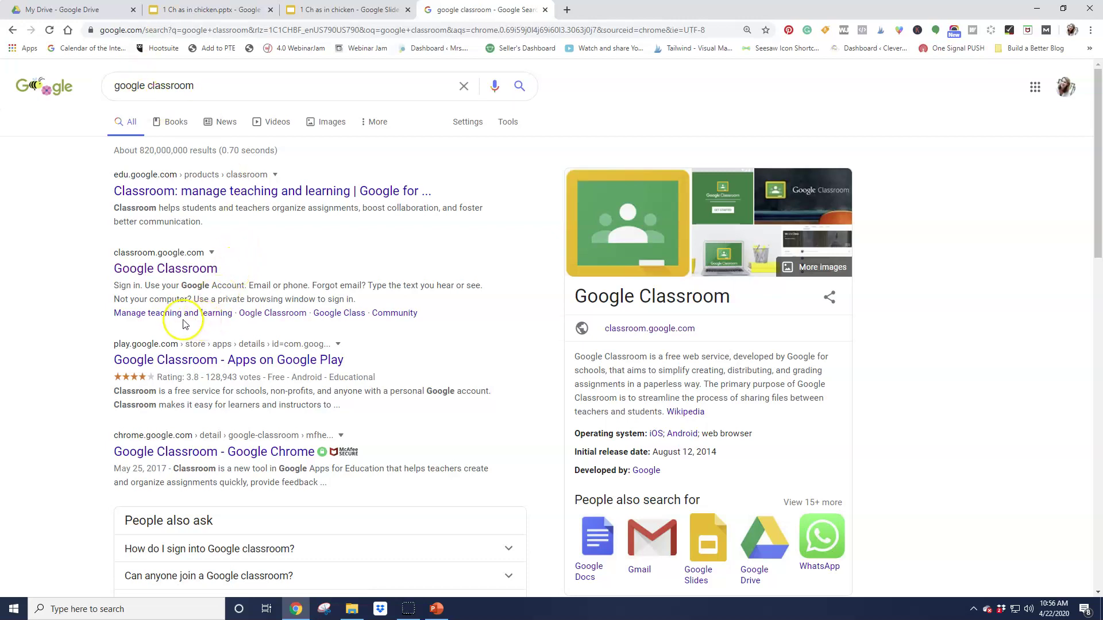
click(139, 271)
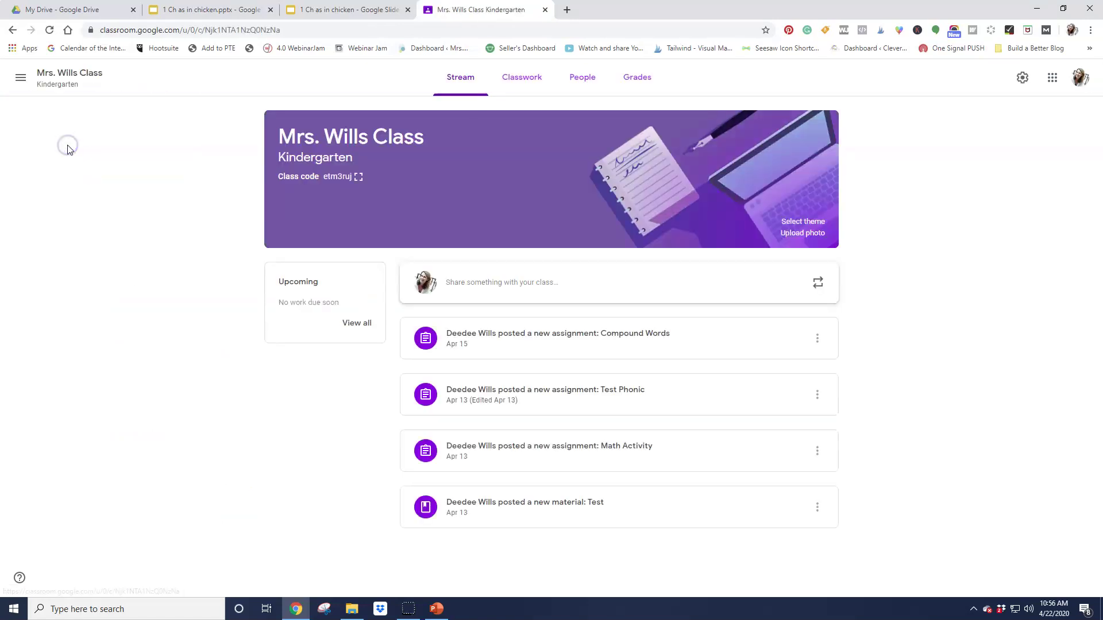
From Classwork, create an assignment titled 'Digraph Center Activity' with instructions 'Complete this Center Activity'
click(525, 84)
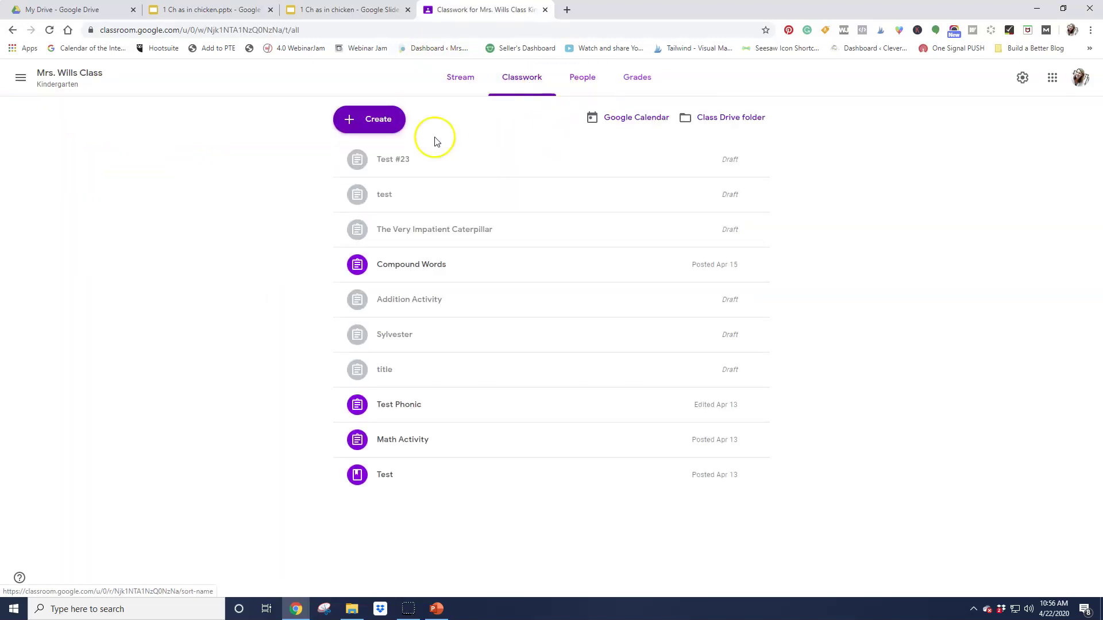
click(368, 122)
click(393, 154)
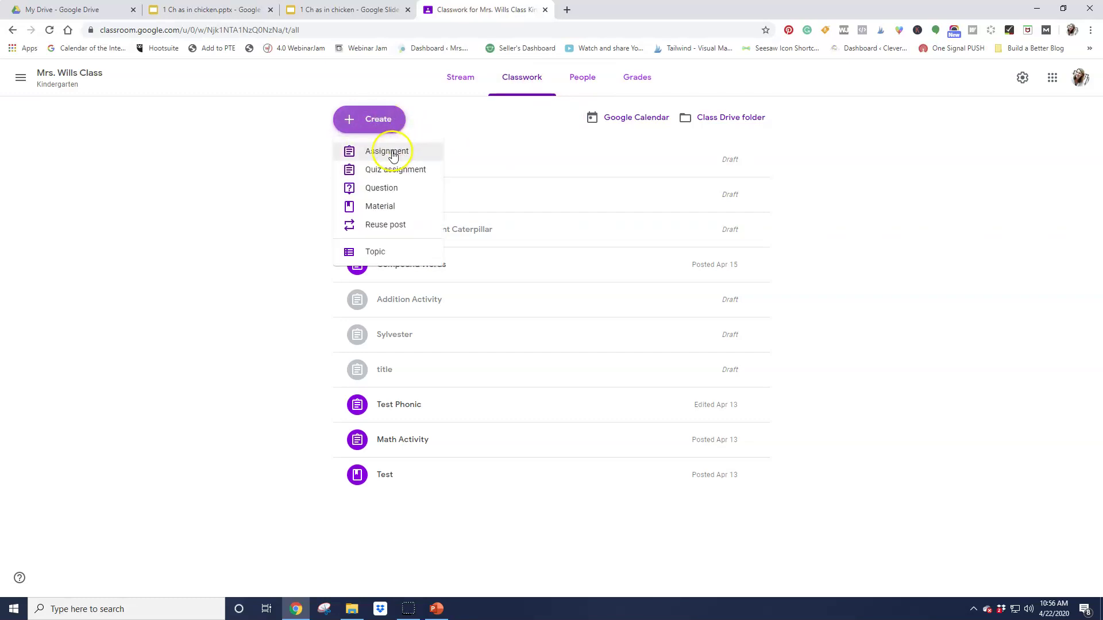
click(393, 152)
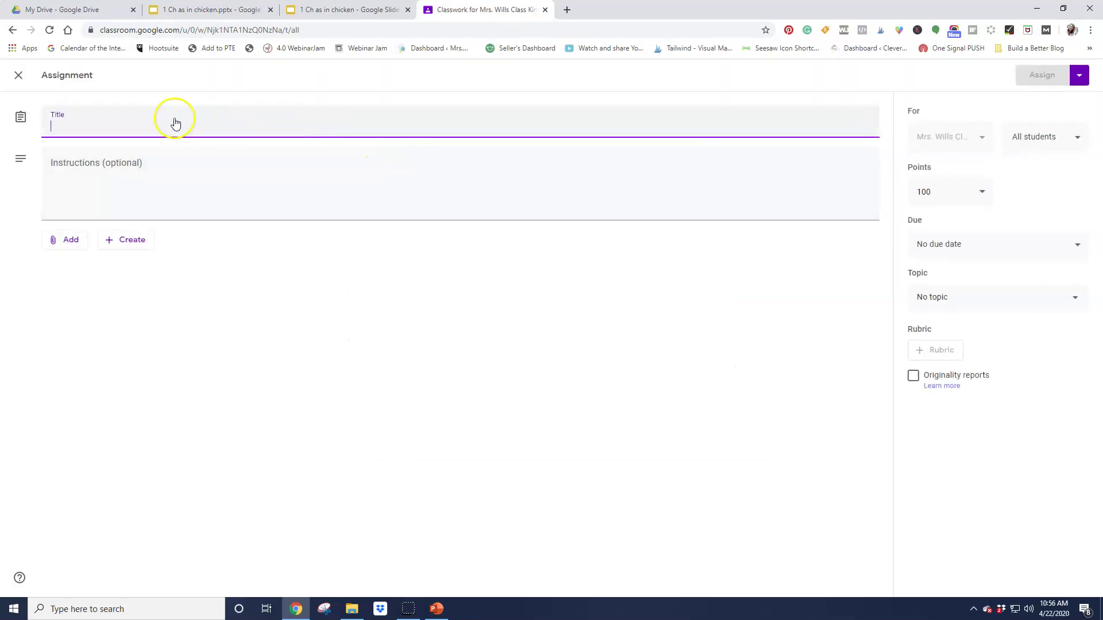
click(76, 124)
text(Digraph Center Activity)
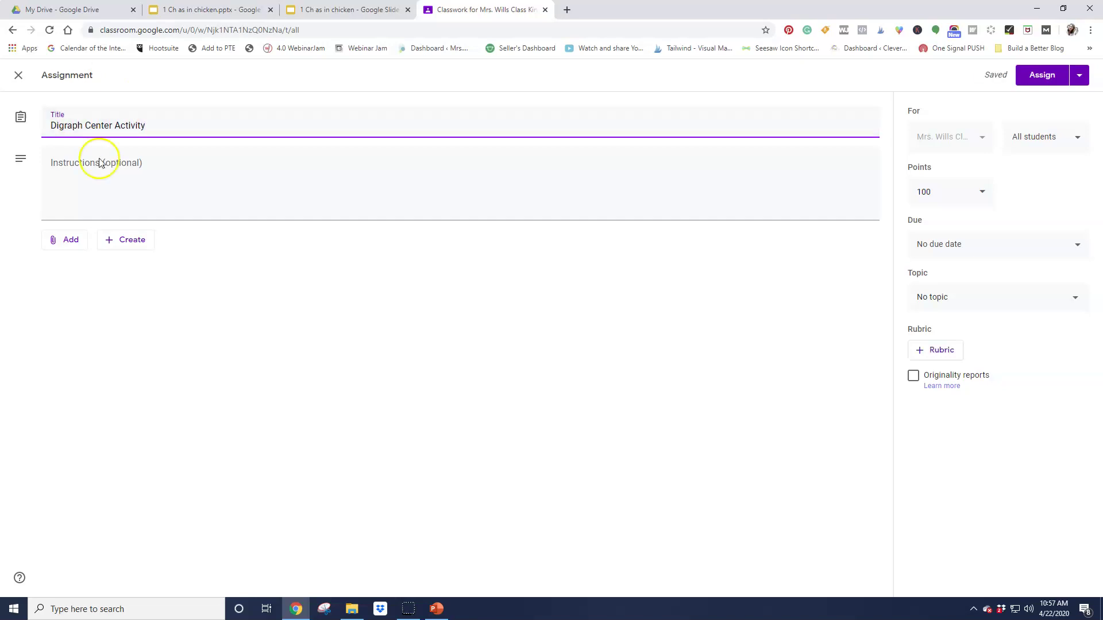
click(97, 164)
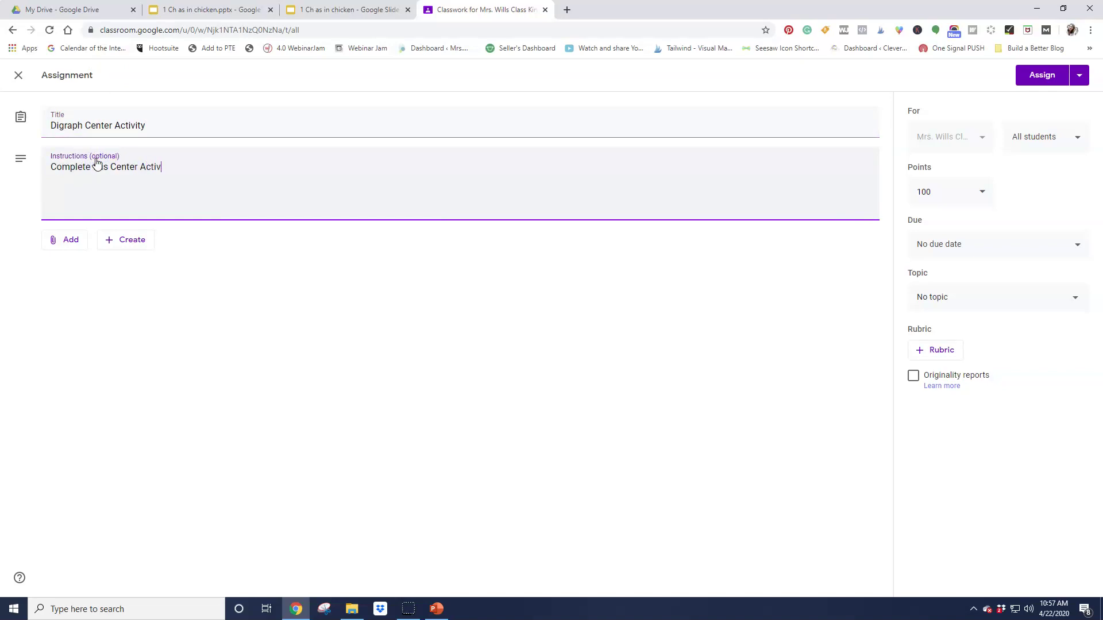
Attach the 1 Ch as in chicken Google Slides file from Google Drive's Recent list
click(67, 244)
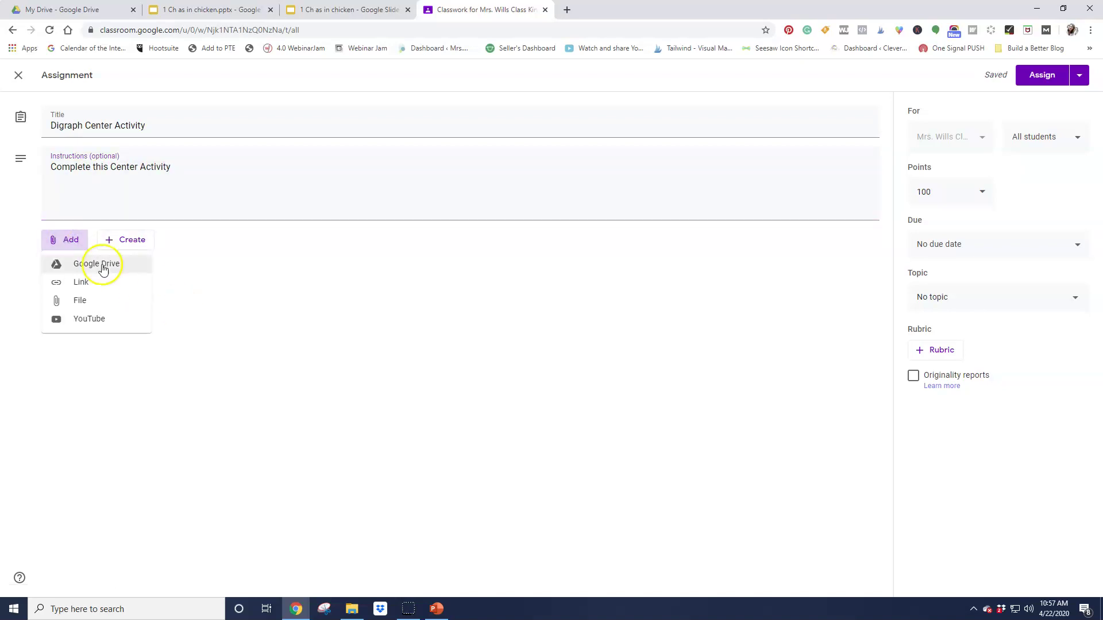
click(102, 265)
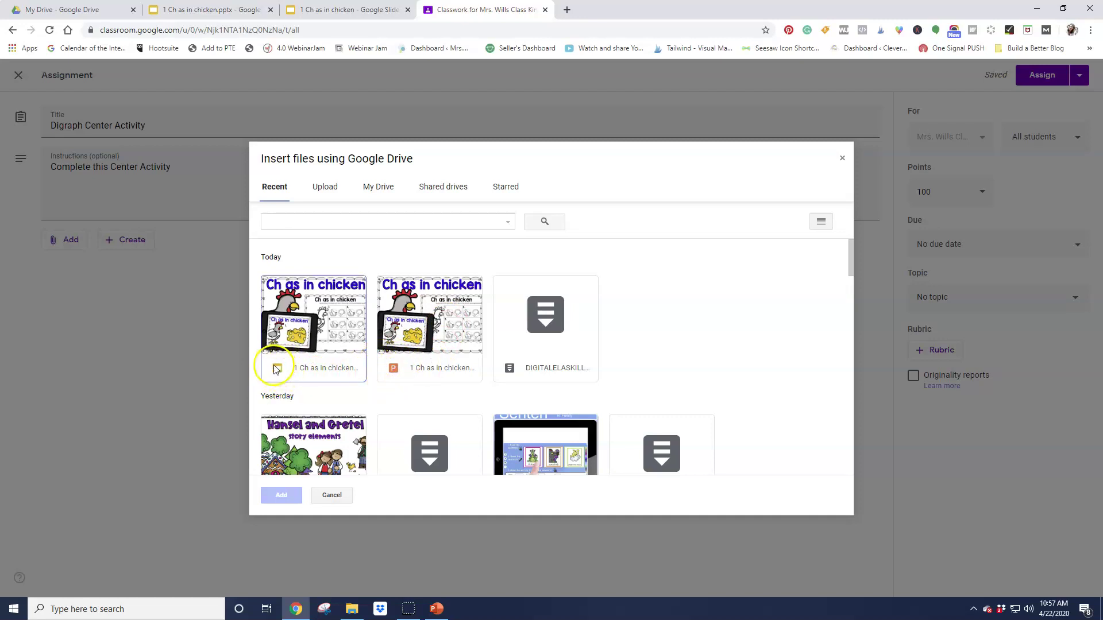
click(309, 299)
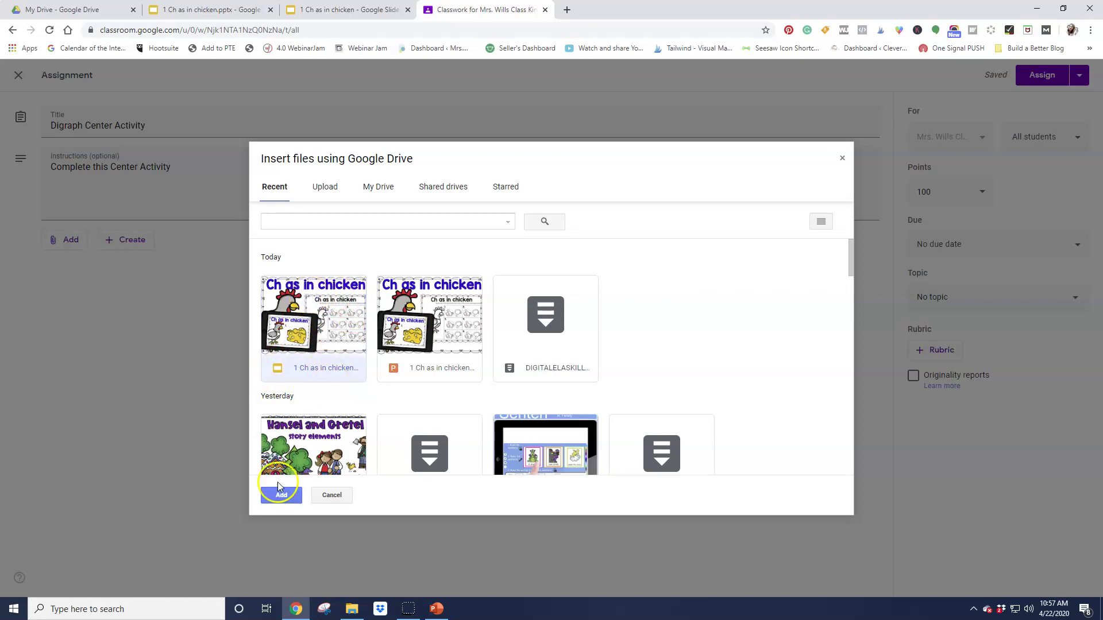
click(281, 496)
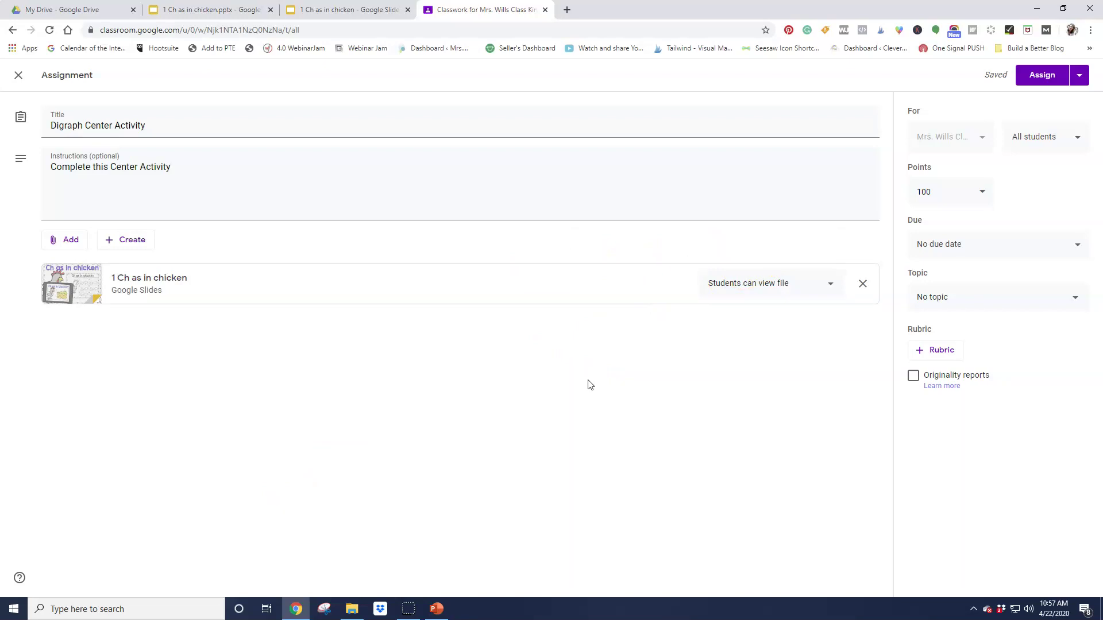
Set the slides attachment to 'Make a copy for each student' and assign the Digraph Center Activity
click(831, 286)
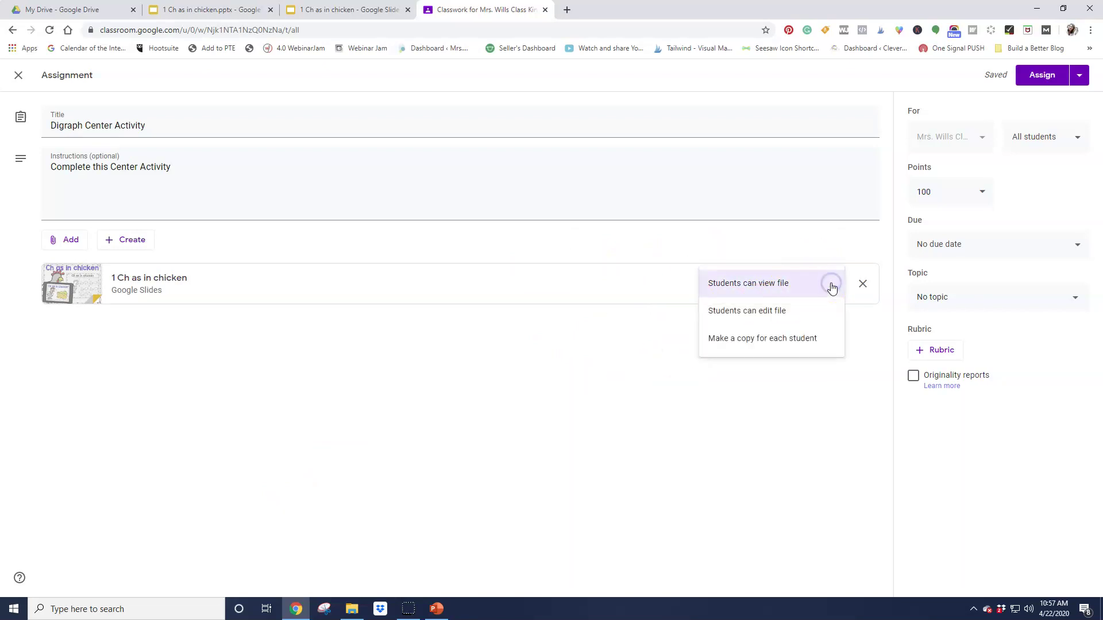
click(755, 349)
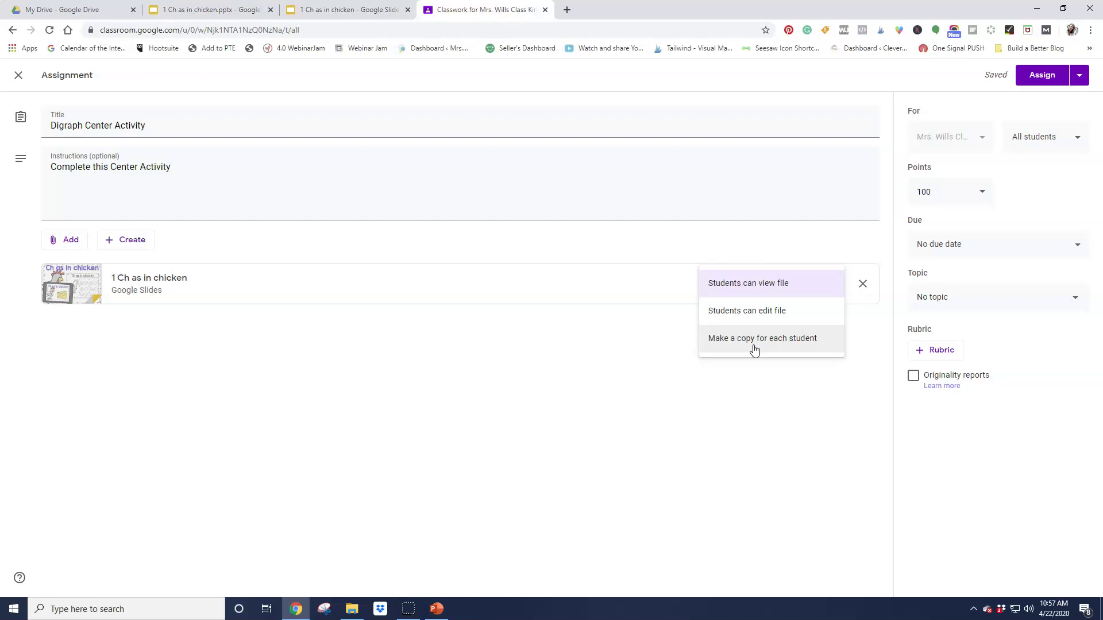
click(745, 345)
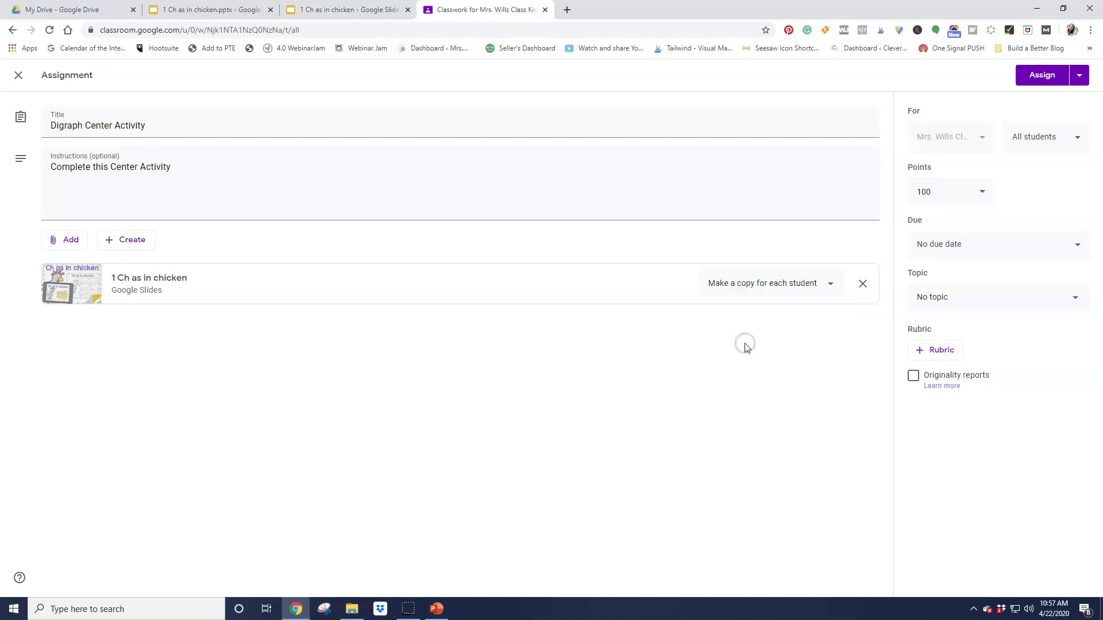
click(1042, 77)
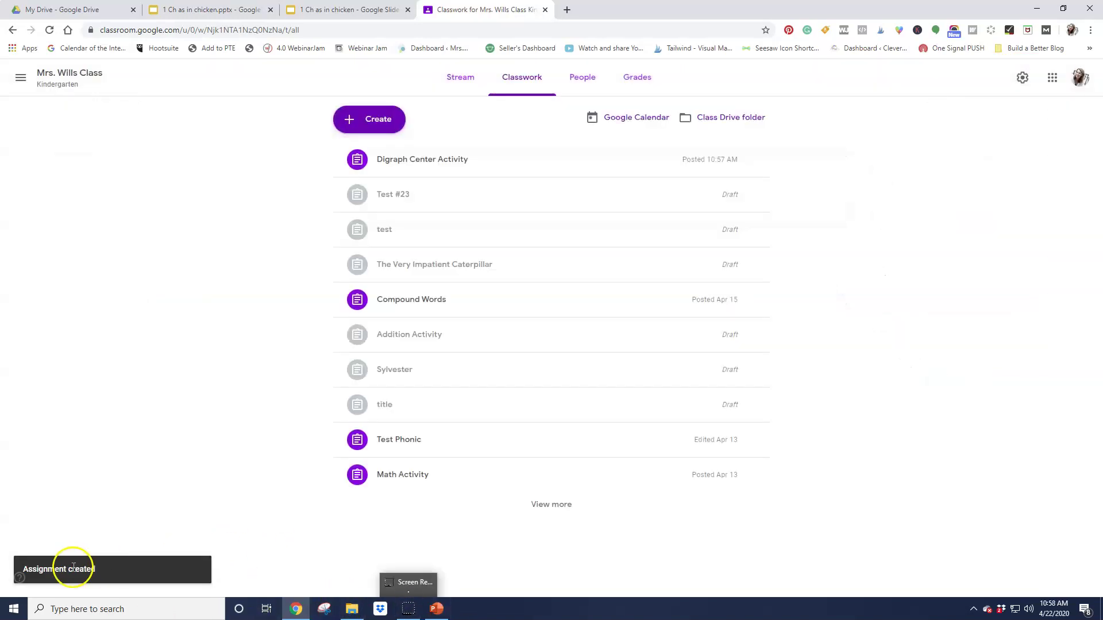
click(407, 611)
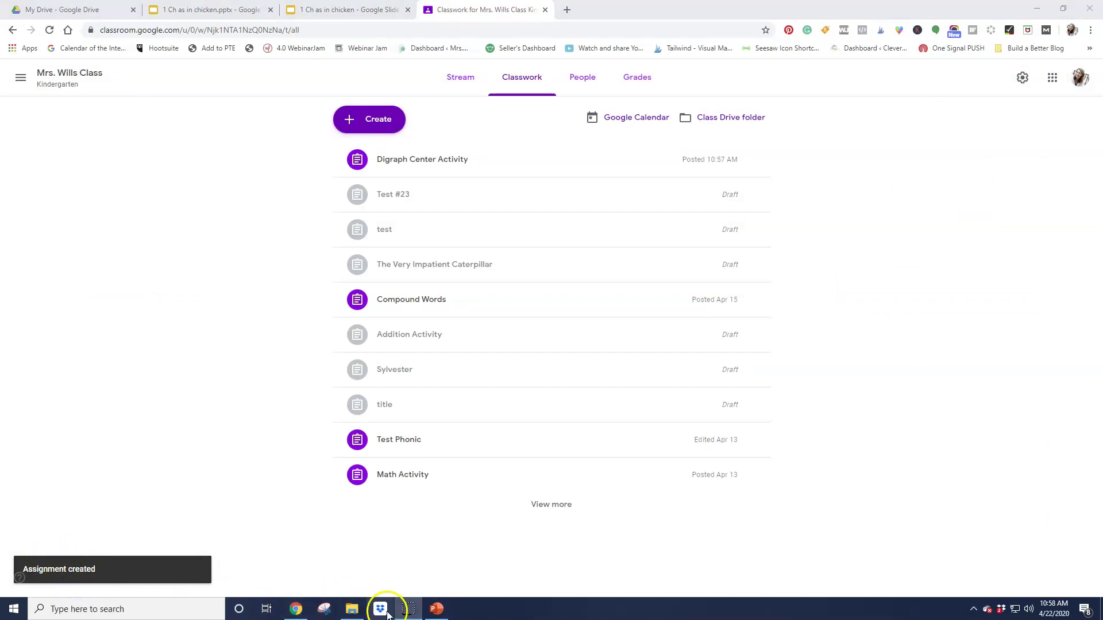